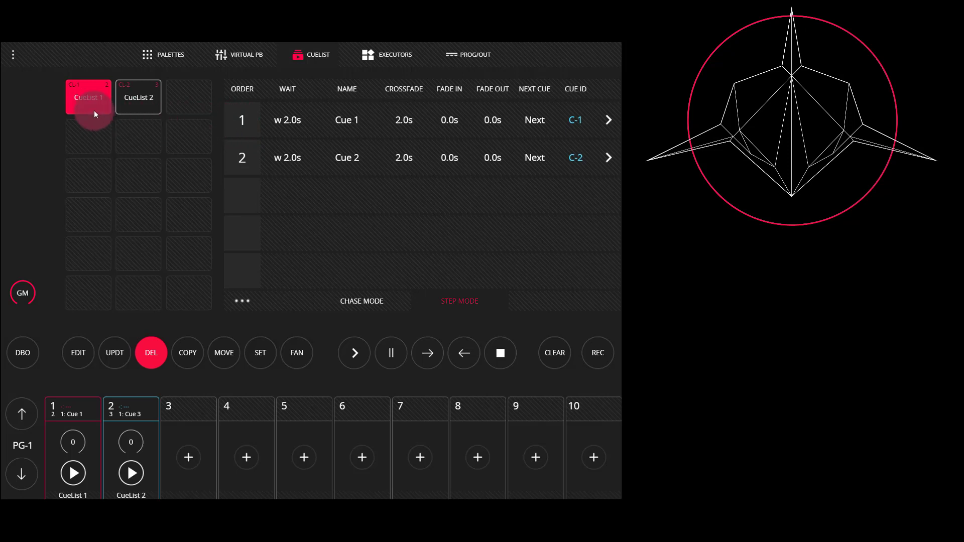
- Delete Cue 1 from CueList 1 and copy the remaining Cue 2 into CueList 2
{"action": "left_click", "coordinate": [242, 128]}
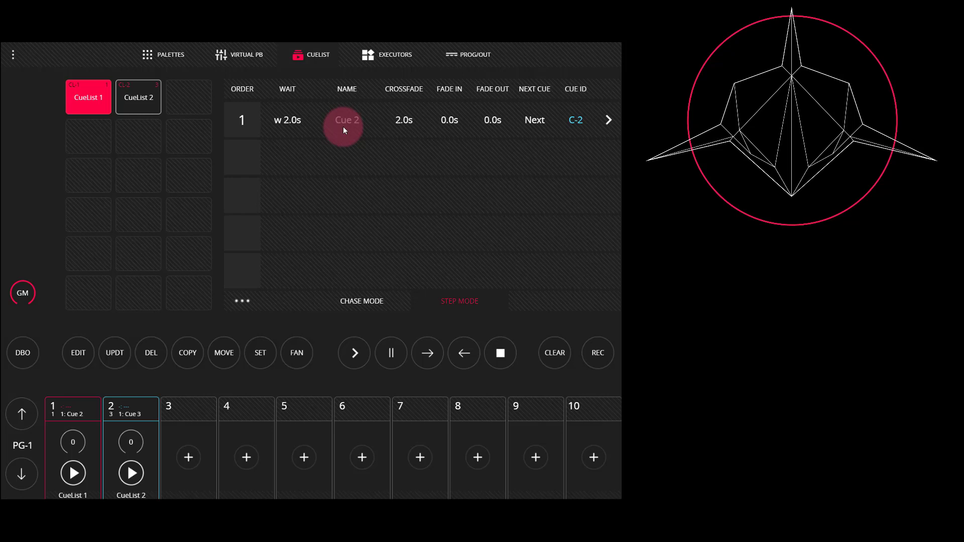
{"action": "left_click", "coordinate": [248, 131]}
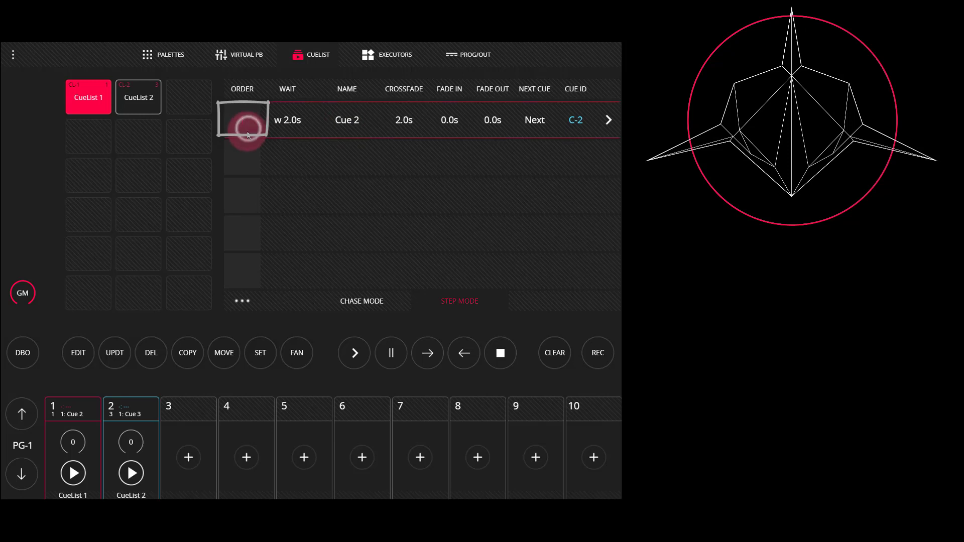
{"action": "left_click", "coordinate": [188, 351]}
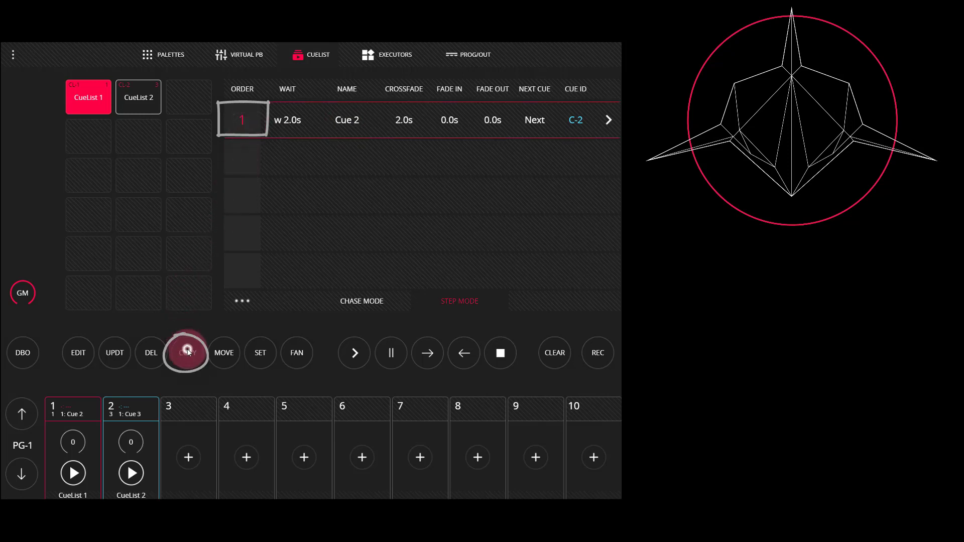
{"action": "left_click", "coordinate": [188, 349]}
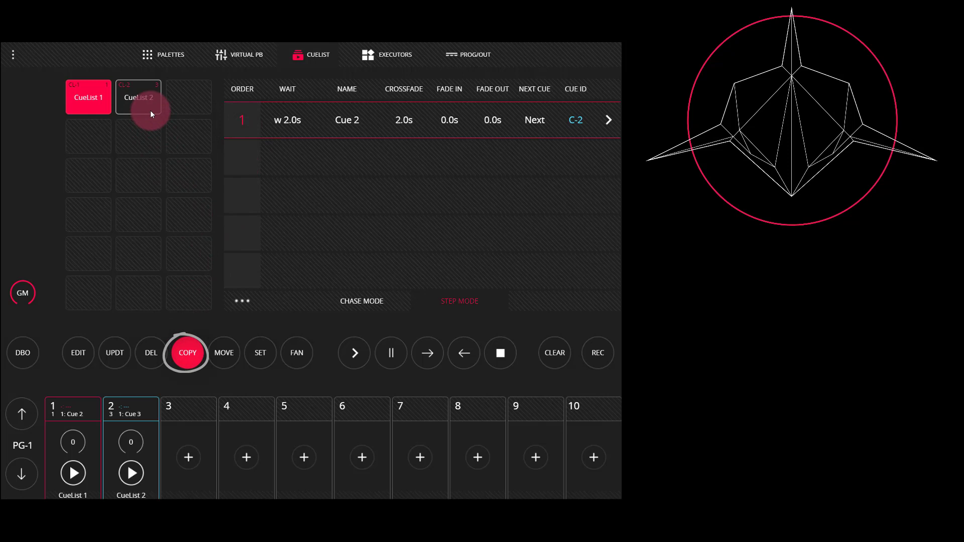
{"action": "left_click", "coordinate": [125, 96]}
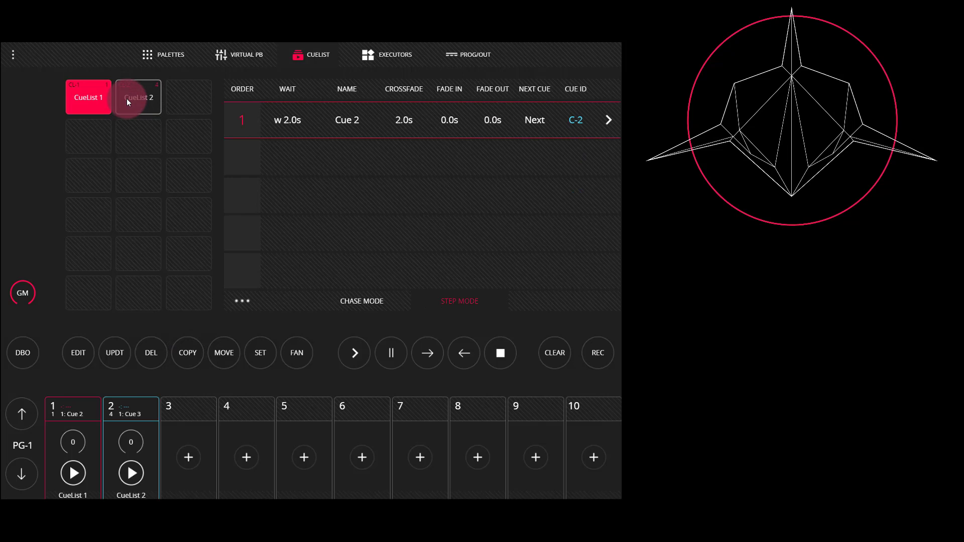
- Check the cues in CueList 2 for the copied cue and compare them with CueList 1
{"action": "left_click", "coordinate": [127, 98]}
{"action": "left_click", "coordinate": [297, 159]}
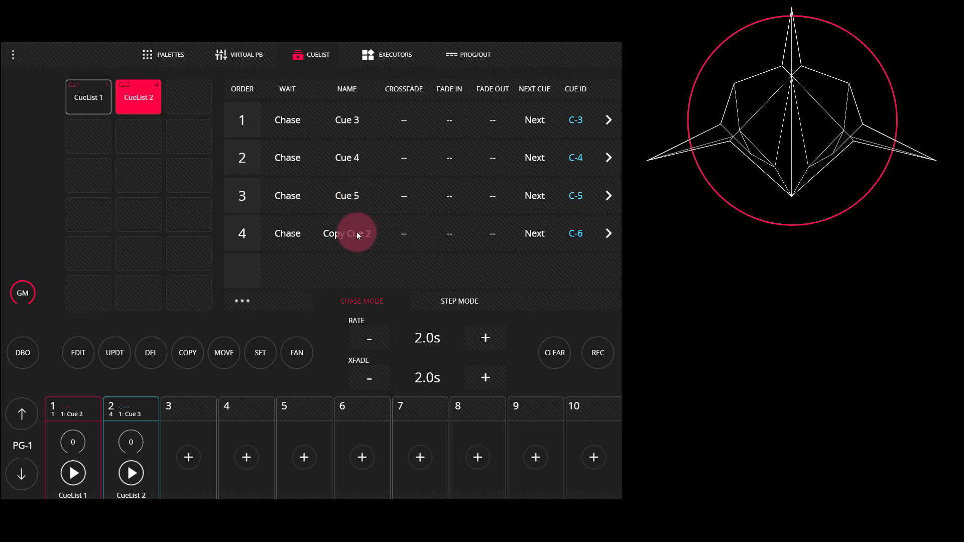
{"action": "left_click", "coordinate": [101, 97]}
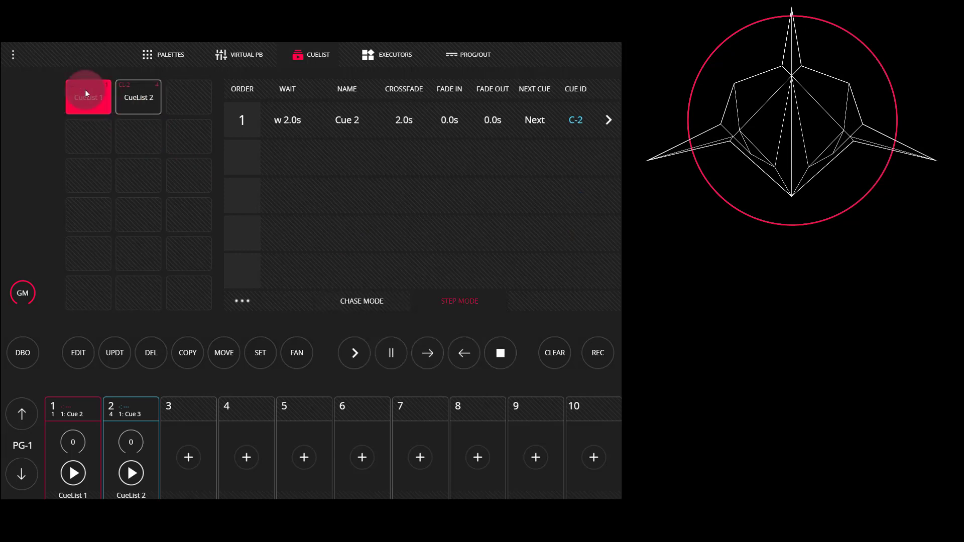
- Move Copy Cue 2 in CueList 2 from order 4 to order 2, between Cue 3 and Cue 4
{"action": "left_click", "coordinate": [132, 96]}
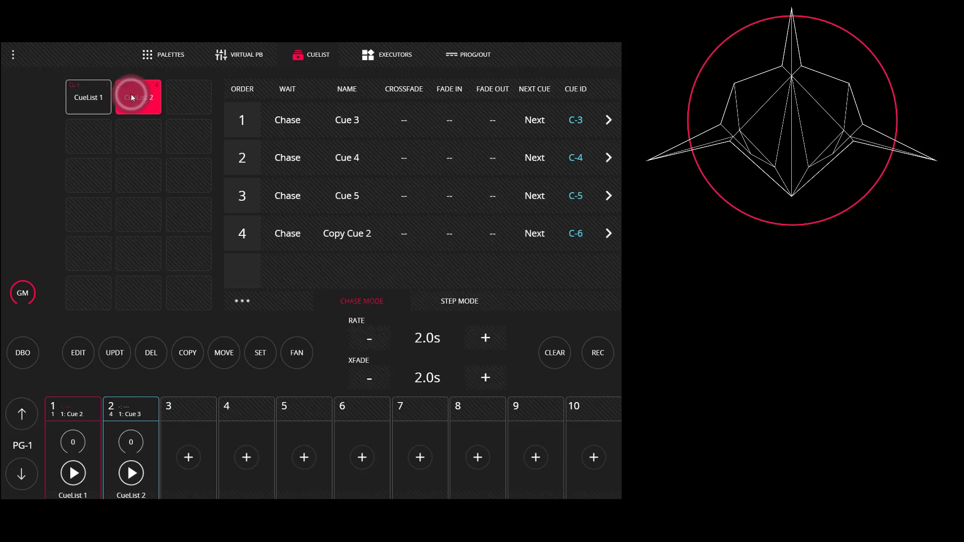
{"action": "left_click", "coordinate": [252, 235]}
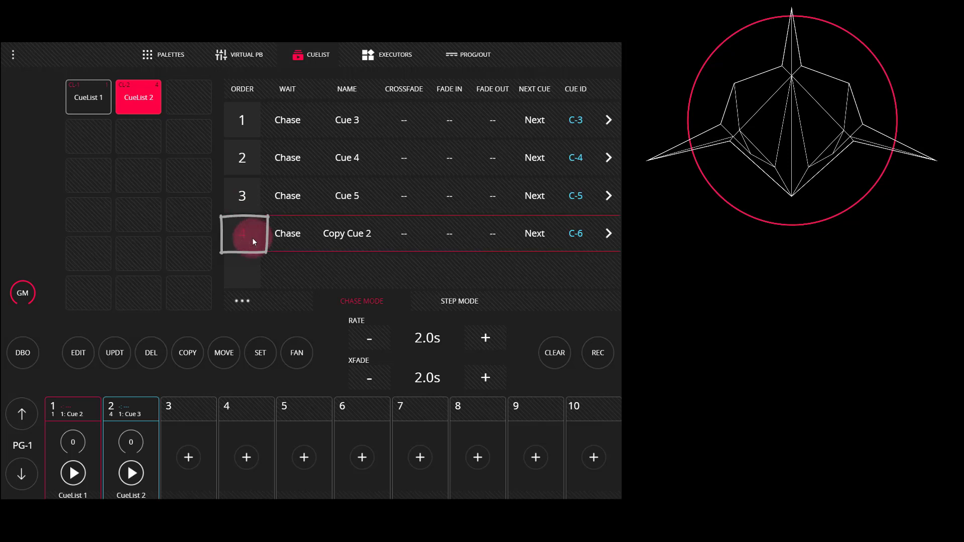
{"action": "left_click", "coordinate": [235, 341]}
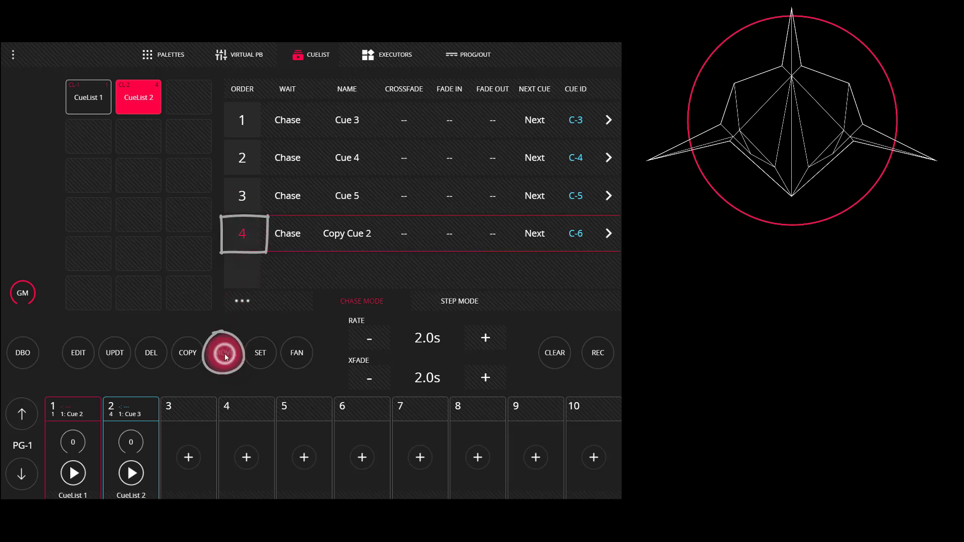
{"action": "left_click", "coordinate": [238, 145]}
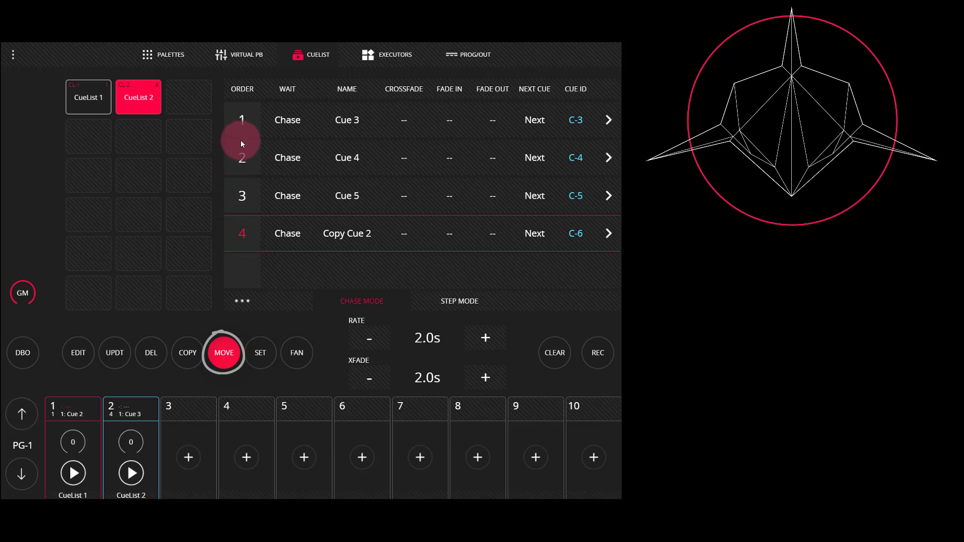
{"action": "left_click", "coordinate": [242, 142]}
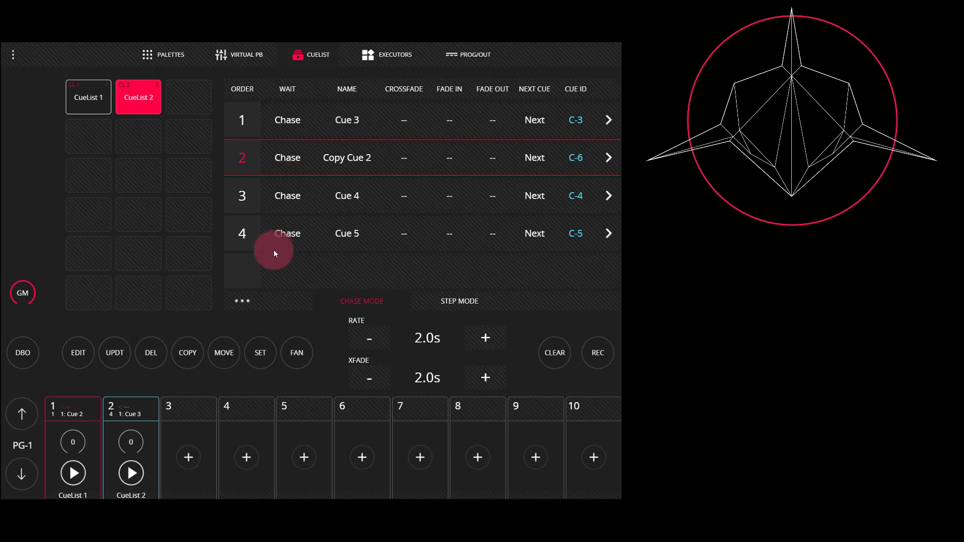
- Review the general and chase settings in the options of CueList 2 and close them
{"action": "left_click", "coordinate": [231, 299]}
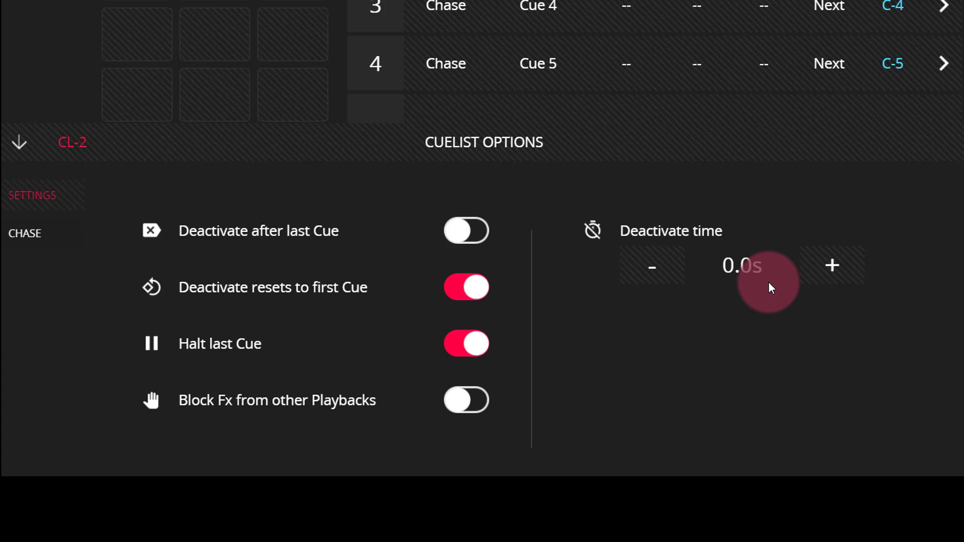
{"action": "left_click", "coordinate": [55, 235]}
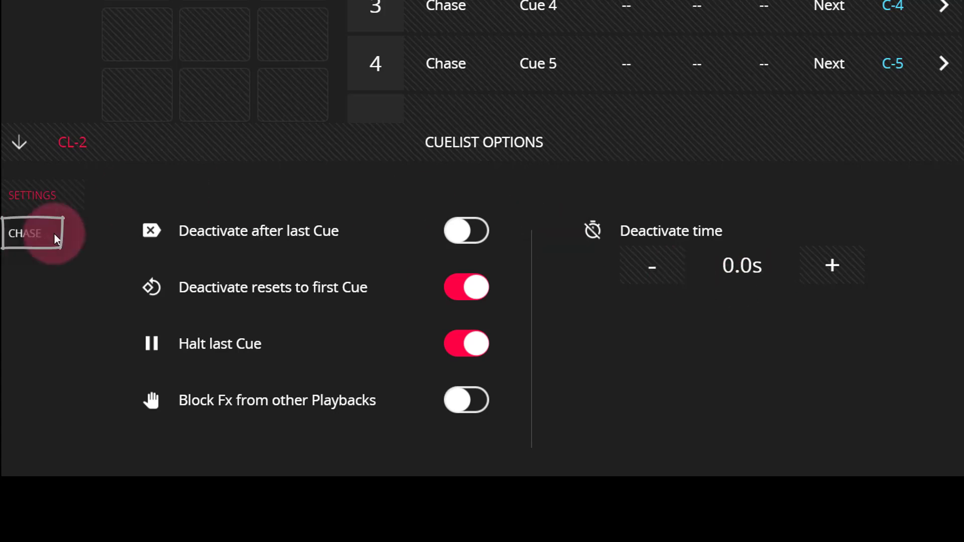
{"action": "left_click", "coordinate": [54, 234]}
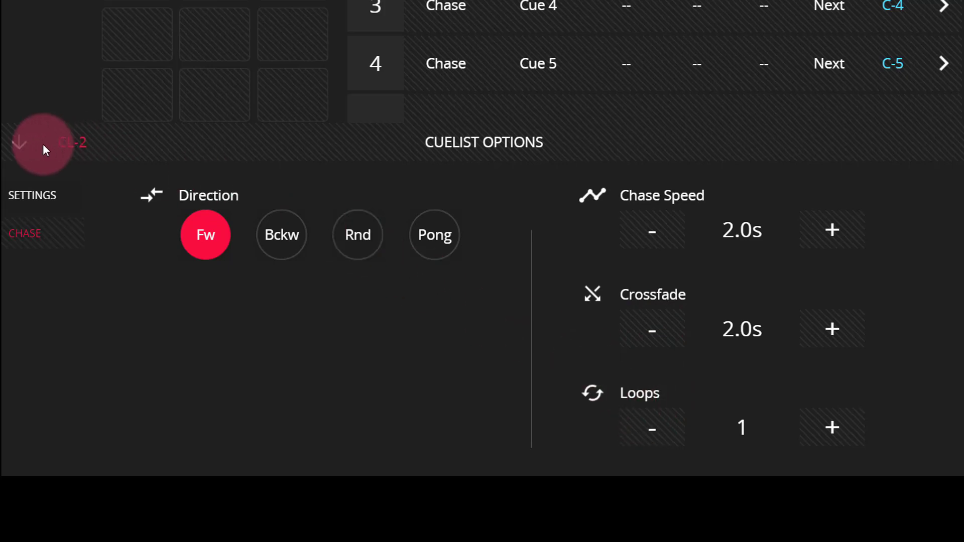
{"action": "left_click", "coordinate": [15, 145]}
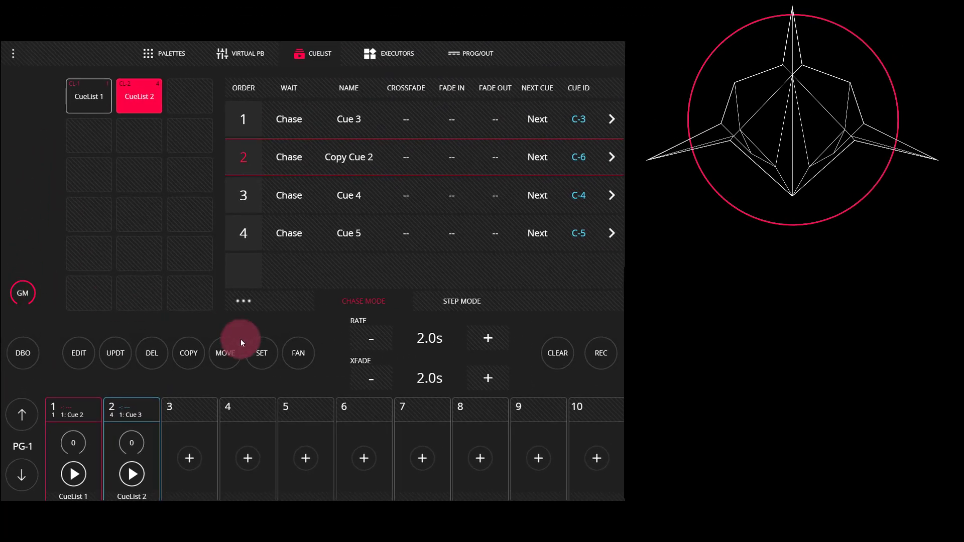
- Switch CueList 2 to step mode and run it with its playback 2 fader raised to 255
{"action": "left_click", "coordinate": [454, 306]}
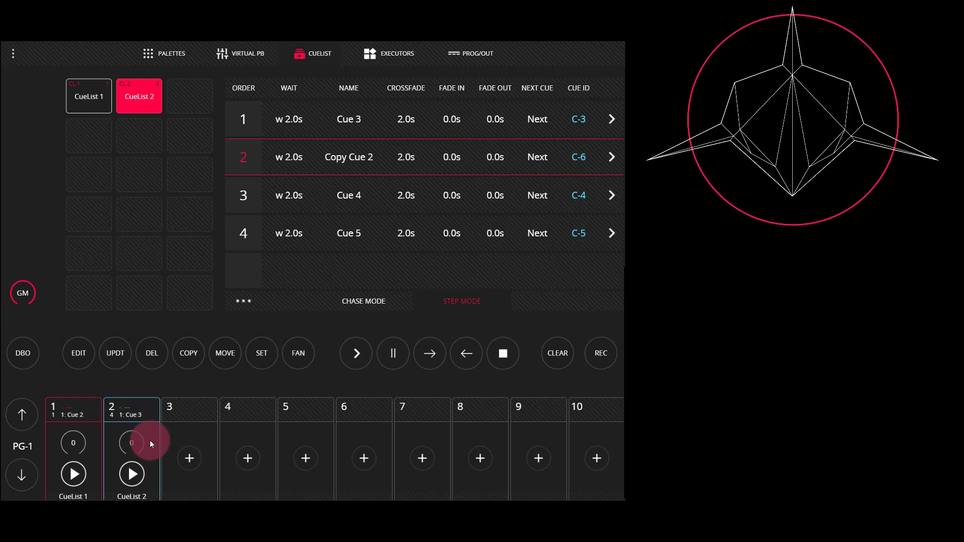
{"action": "left_click_drag", "start_coordinate": [150, 440], "coordinate": [137, 248]}
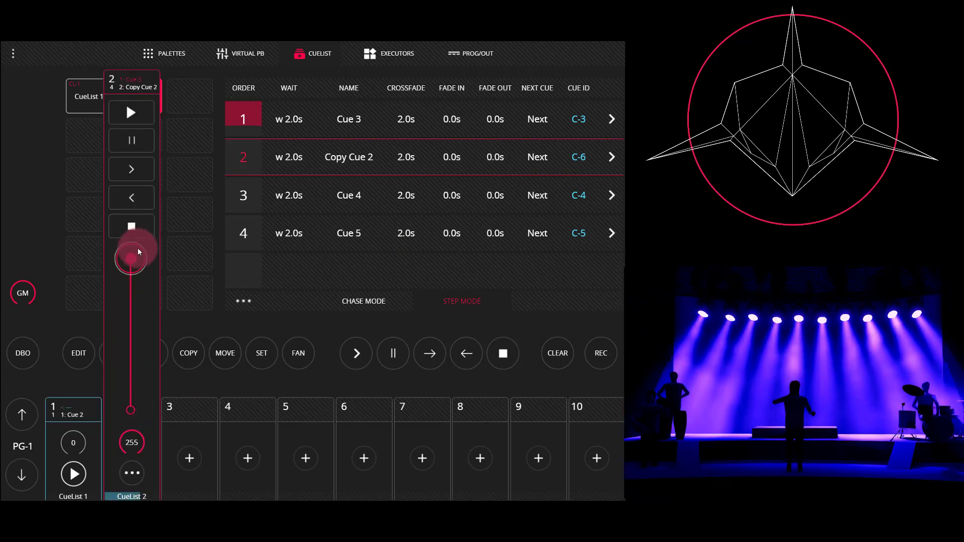
{"action": "left_click", "coordinate": [301, 152]}
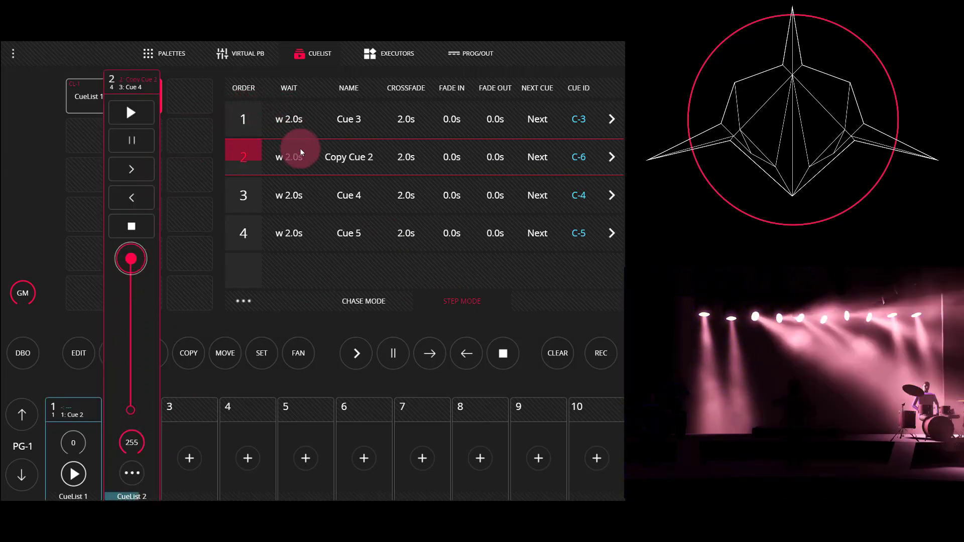
{"action": "left_click", "coordinate": [299, 180]}
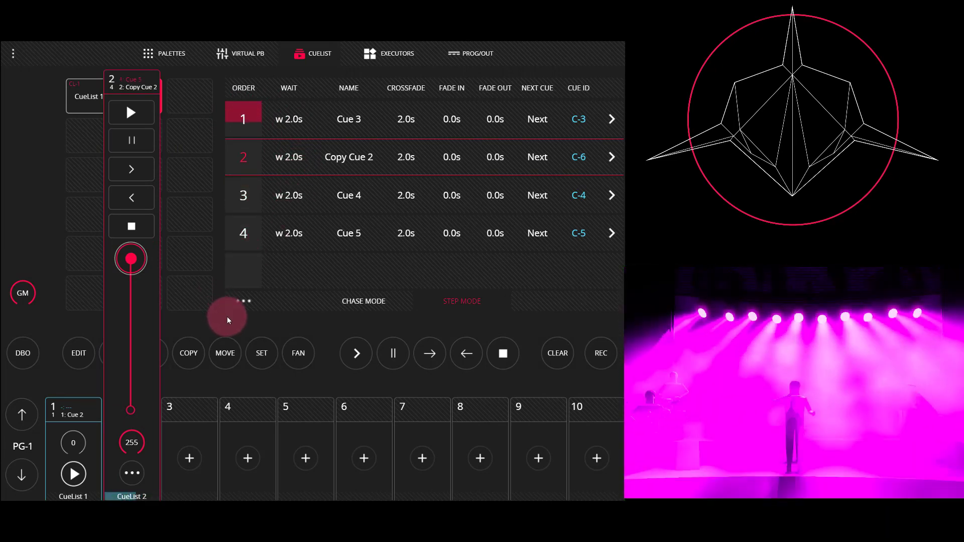
{"action": "left_click", "coordinate": [135, 446]}
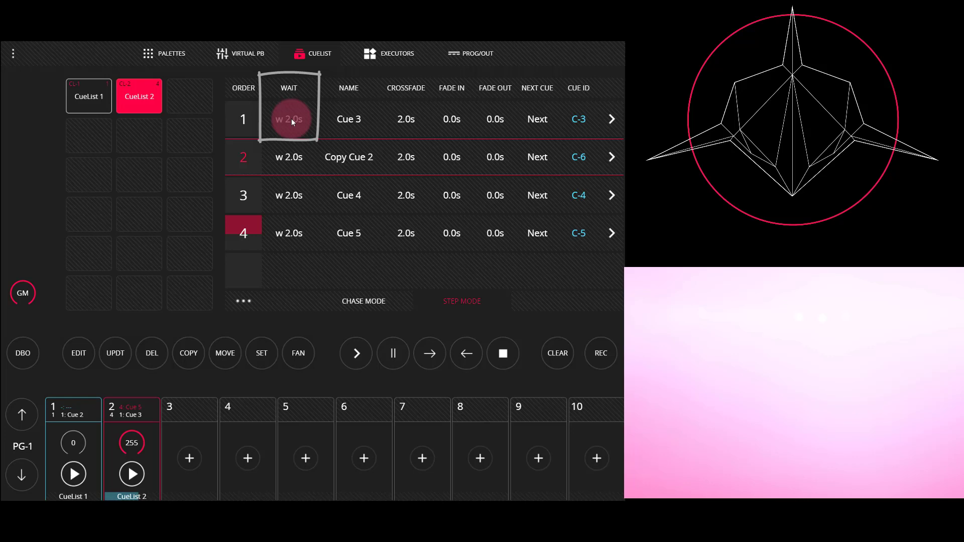
- Set the wait of Cue 3 in CueList 2 to Halt by entering "h"
{"action": "left_click", "coordinate": [292, 118]}
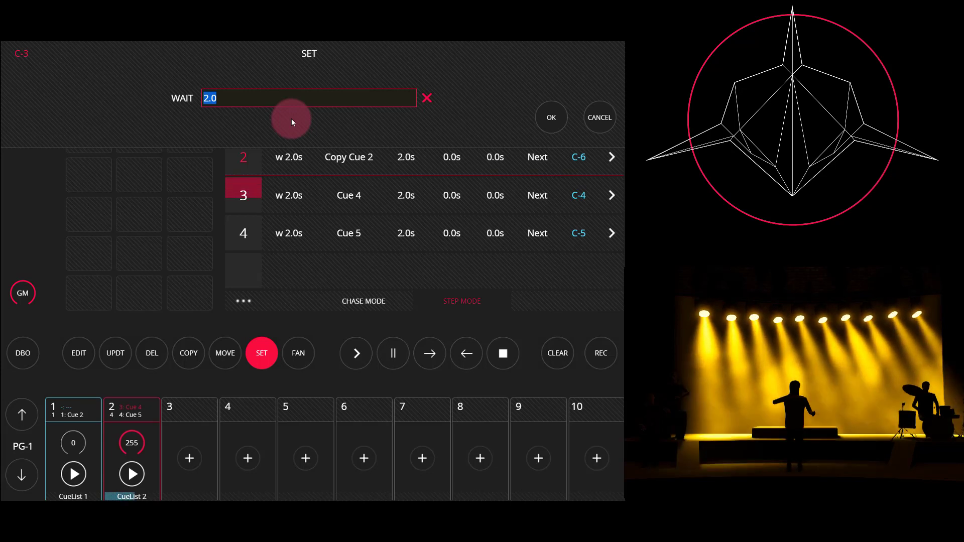
{"action": "type", "text": "h"}
{"action": "key", "text": "Return"}
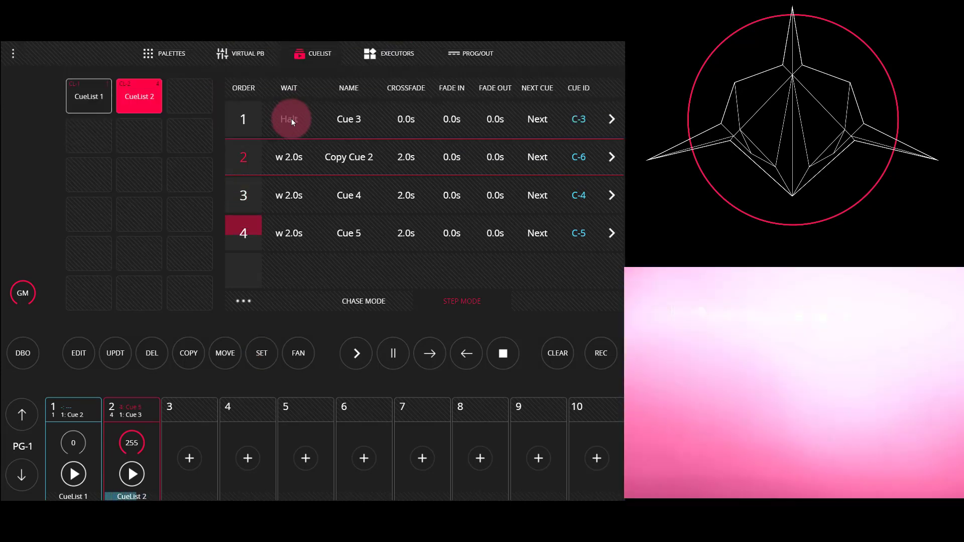
- Clear the wait value of Copy Cue 2 to set it to Halt
{"action": "left_click", "coordinate": [287, 196]}
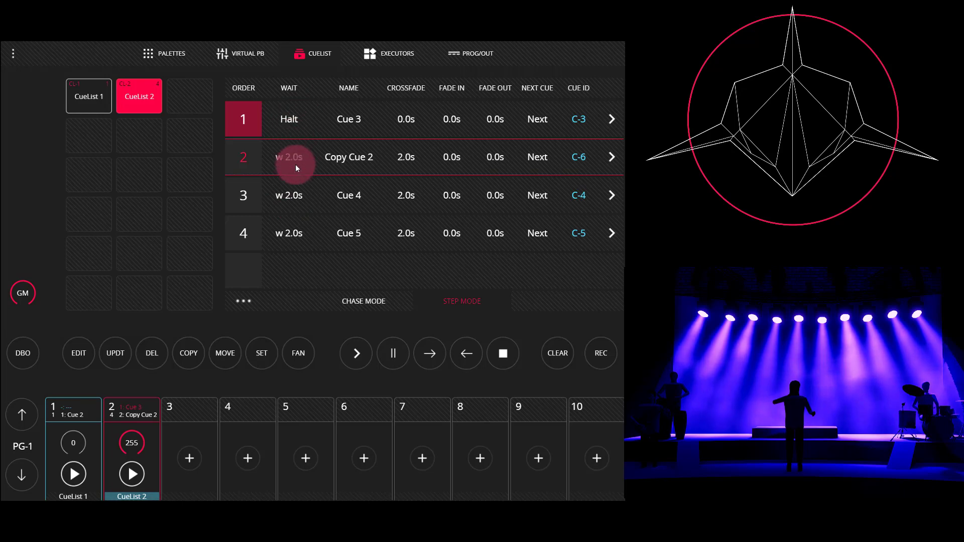
{"action": "left_click_drag", "start_coordinate": [296, 164], "coordinate": [300, 257]}
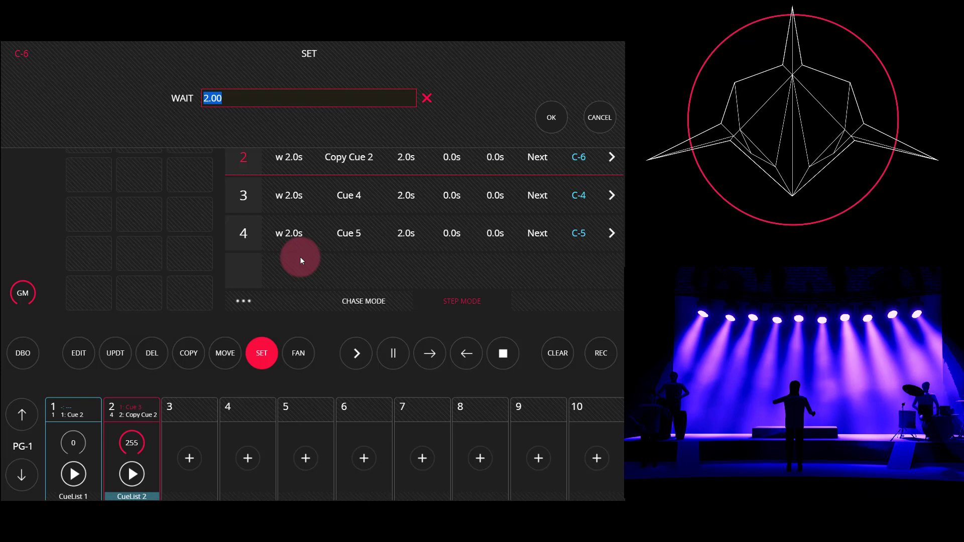
{"action": "key", "text": "BackSpace"}
{"action": "key", "text": "Return"}
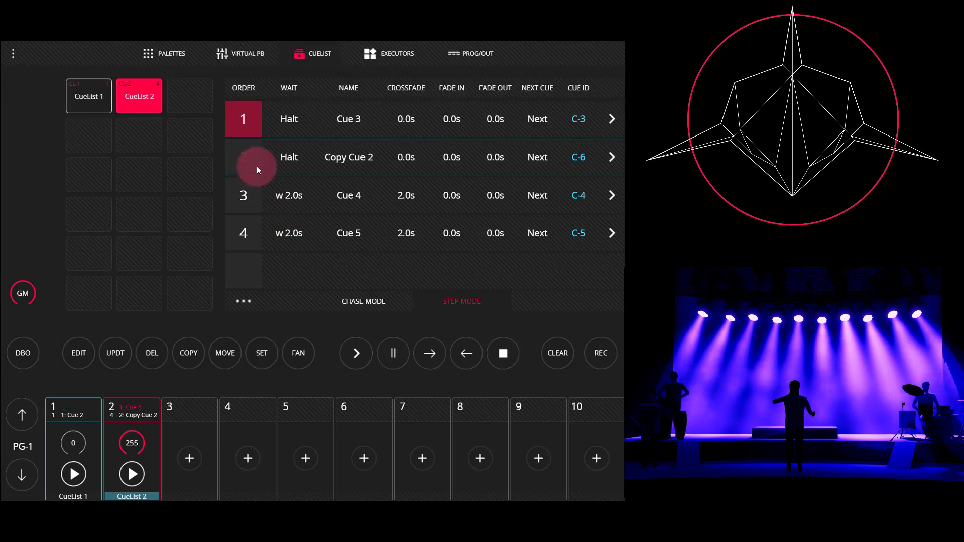
- Open the wait value of Cue 4 for editing
{"action": "left_click_drag", "start_coordinate": [257, 170], "coordinate": [285, 201]}
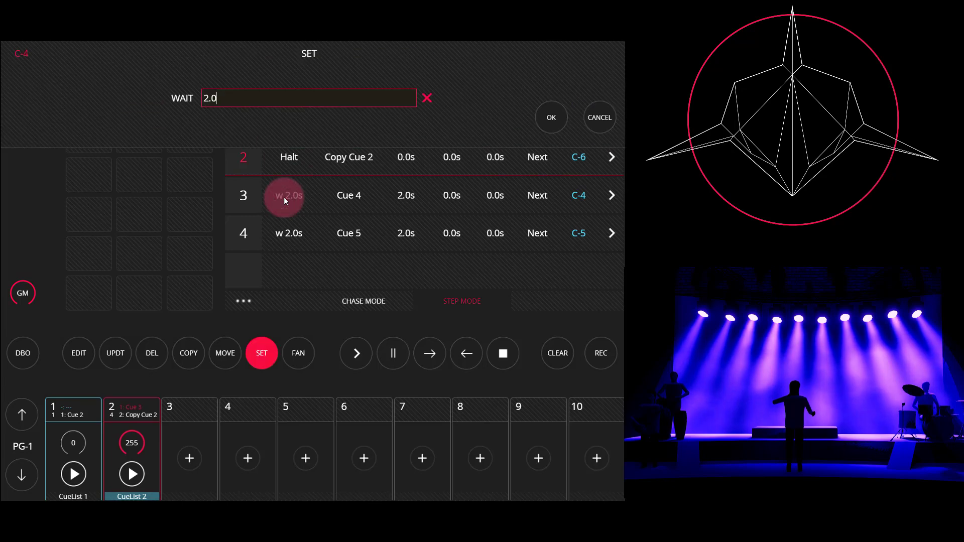